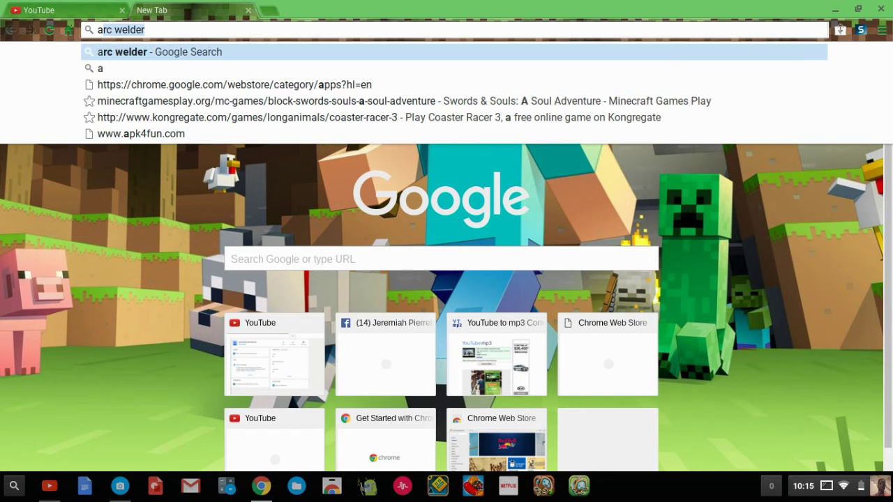
Step: Search Google for "arc welder" and open the ARC Welder store page from the Getting Started with ARC article
type("rc")
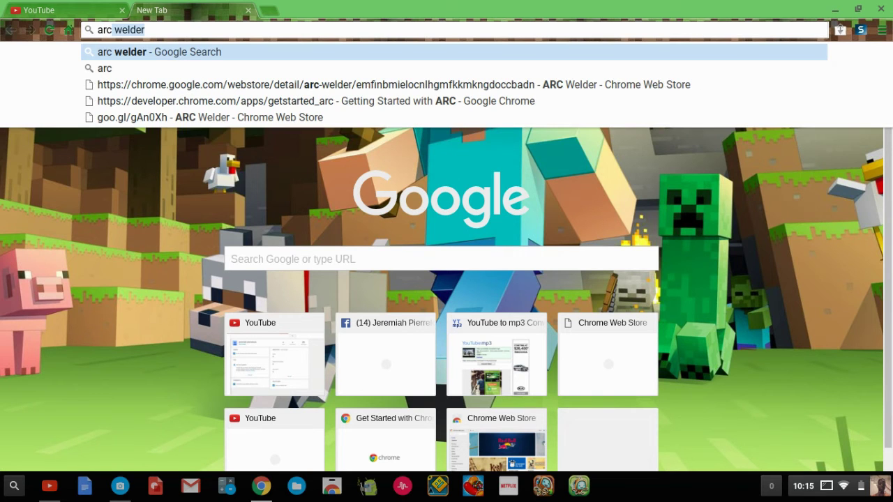
key("Return")
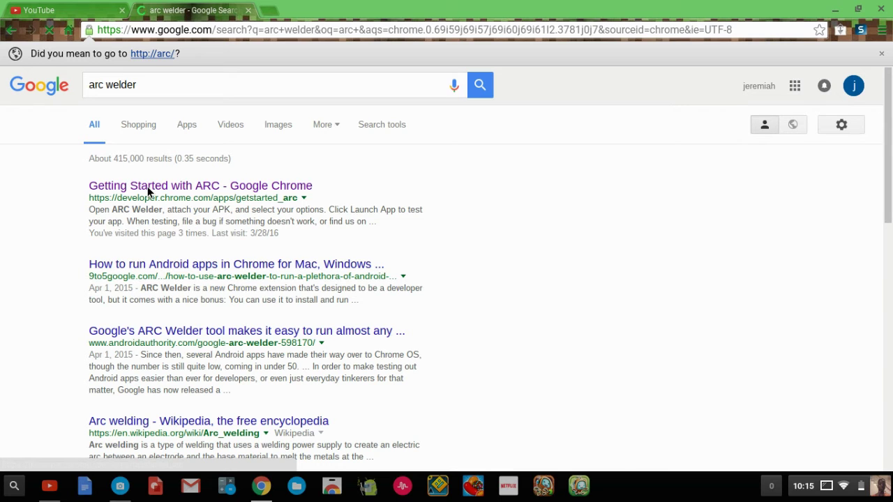
left_click(148, 186)
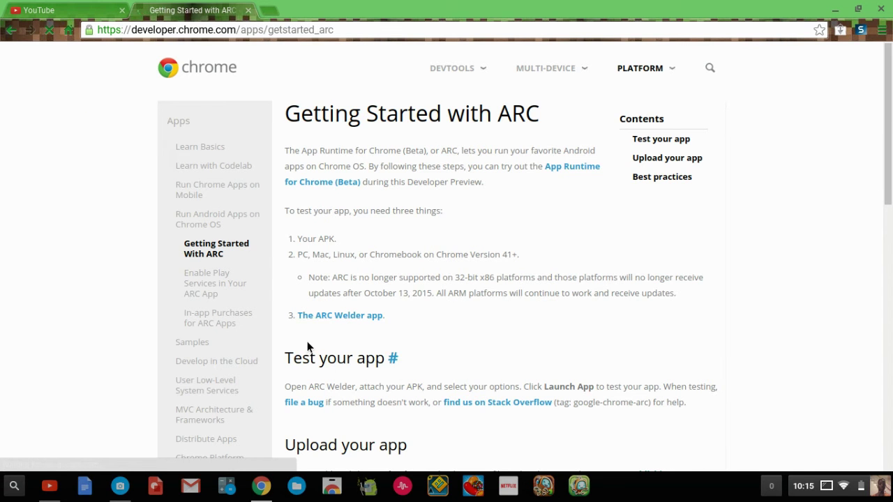
left_click(380, 322)
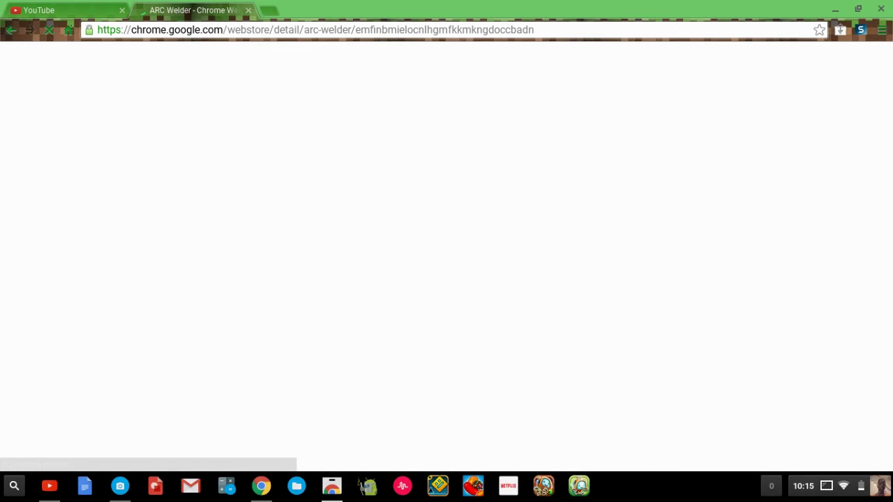
Step: Move the camera window to the upper-right corner of the screen and restore the browser to a smaller window
left_click(120, 485)
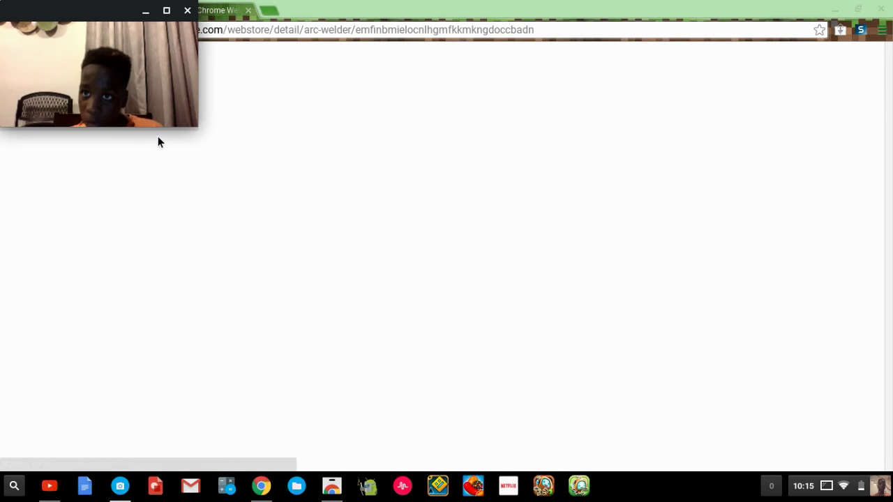
left_click_drag(115, 18, 836, 20)
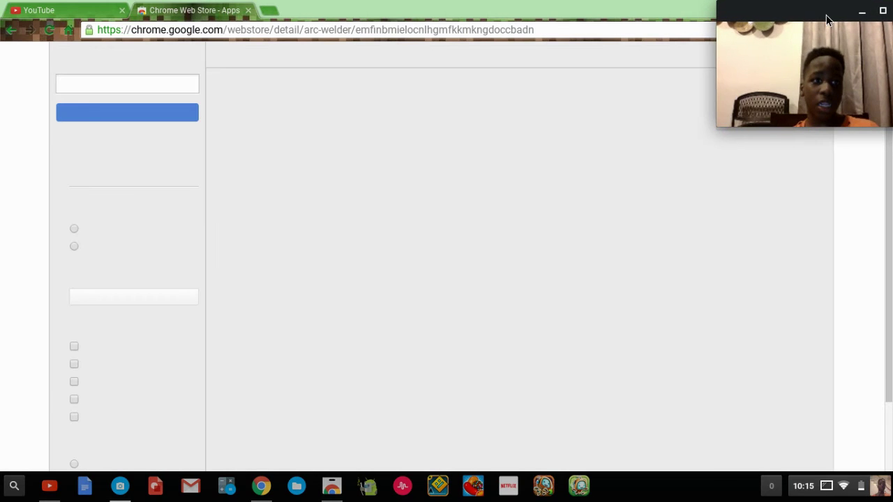
left_click(380, 241)
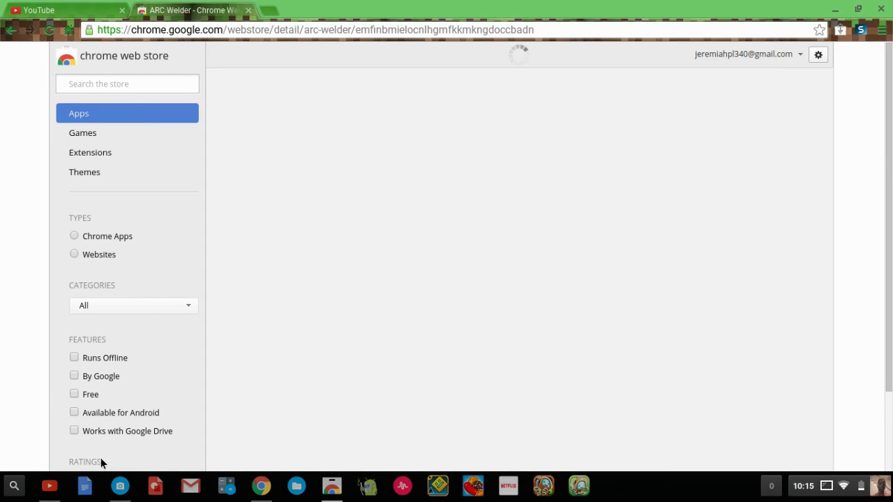
left_click(859, 10)
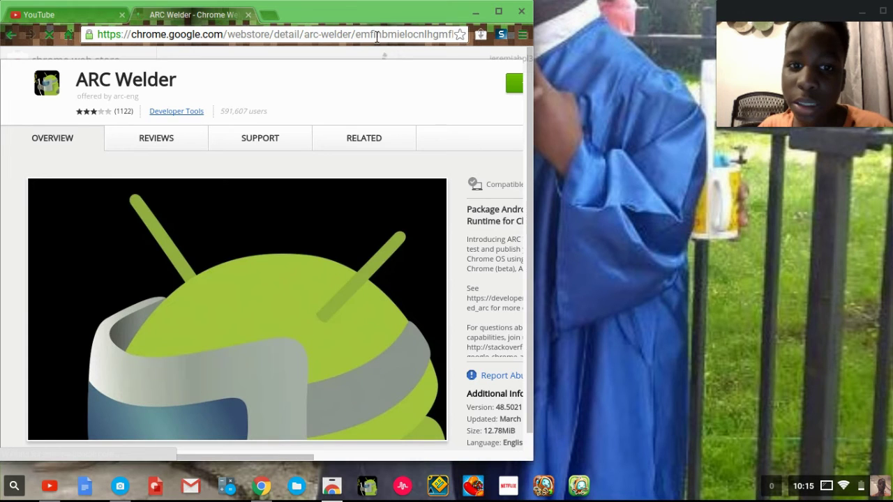
Step: Open a new blank tab and close the Chrome Web Store tab with the ARC Welder page
scroll(270, 357, "right", 4)
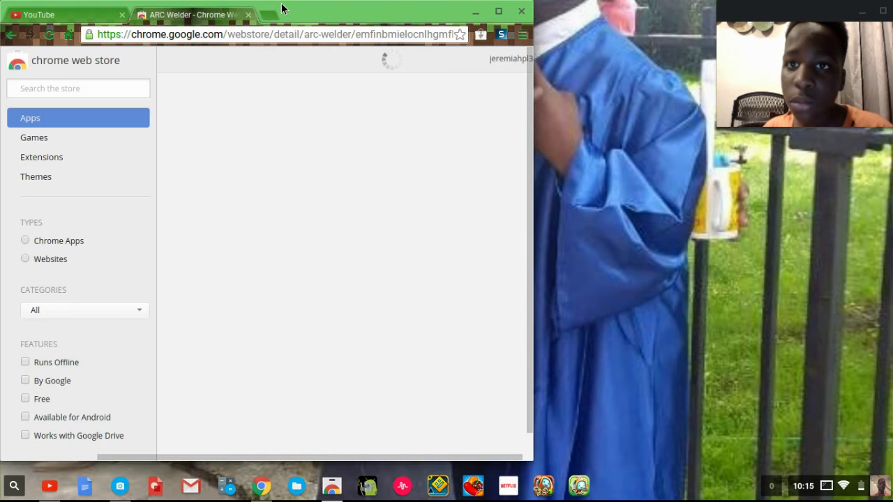
left_click(273, 16)
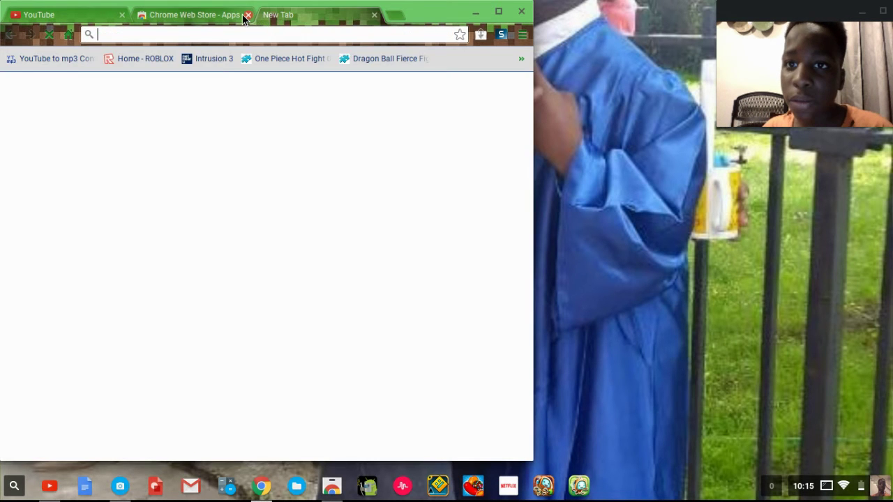
left_click(241, 15)
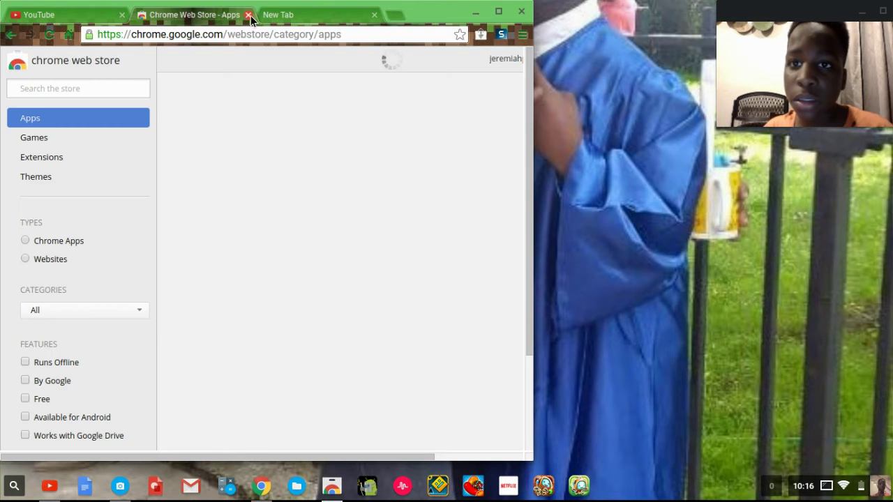
left_click(249, 16)
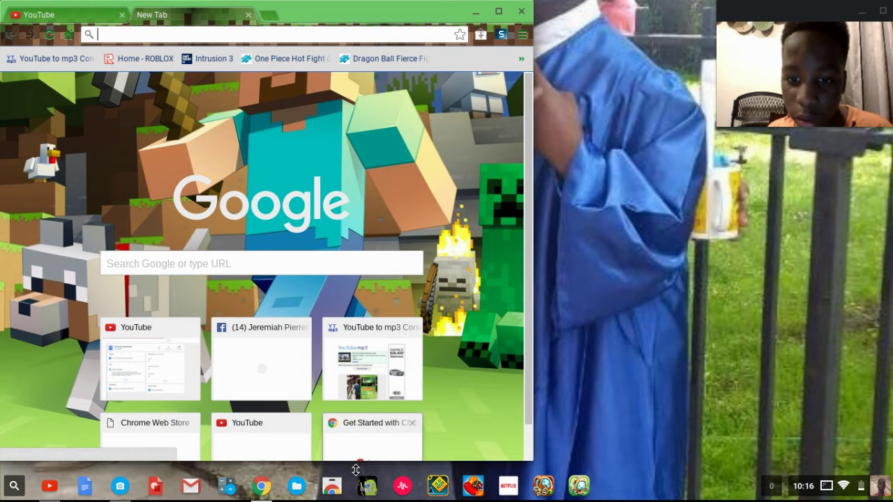
Step: Enlarge the browser window down to the shelf and widen it to the edge of the camera window
left_click_drag(355, 470, 360, 481)
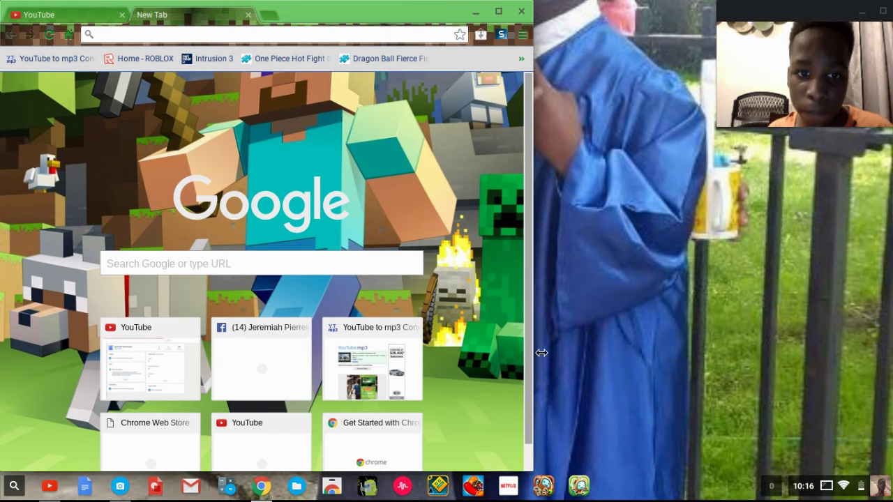
left_click_drag(541, 353, 723, 347)
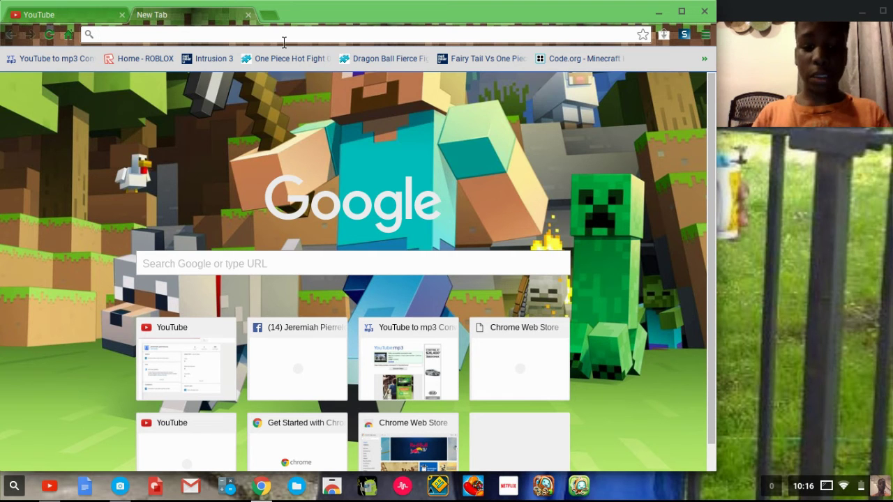
type("we")
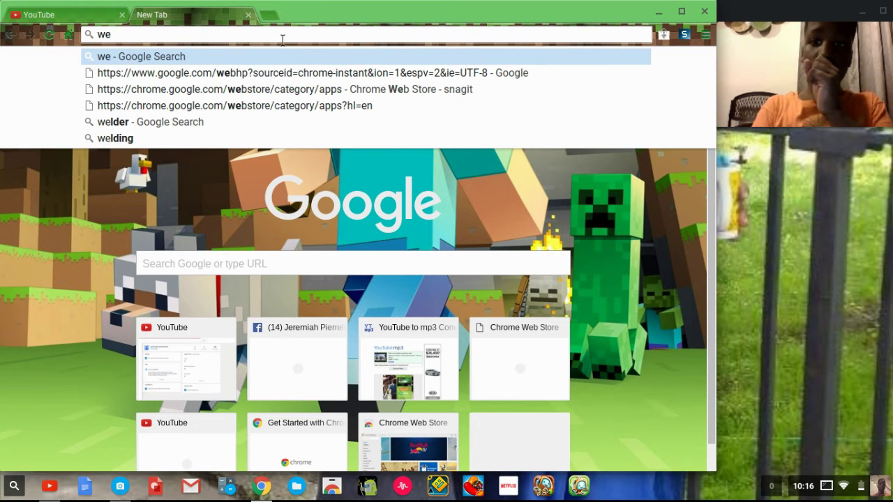
key("BackSpace")
key("BackSpace")
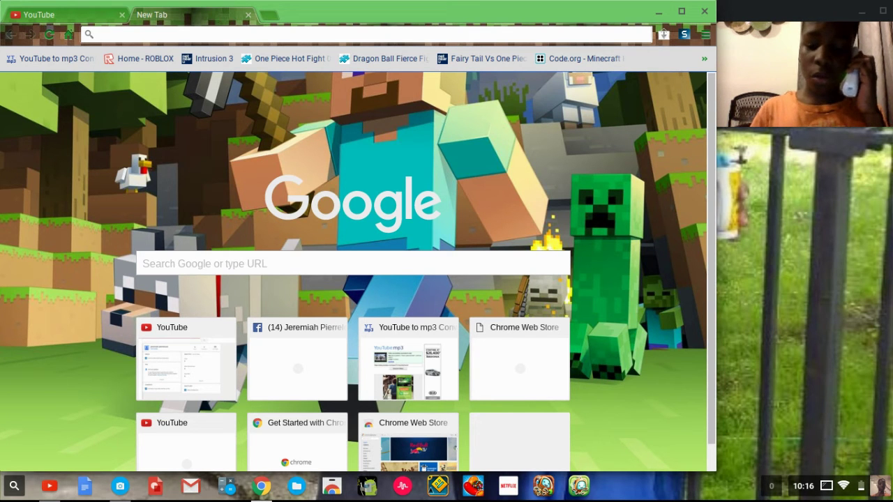
Step: Search Google for "dragon ball z dokkan battle apk"
type("d")
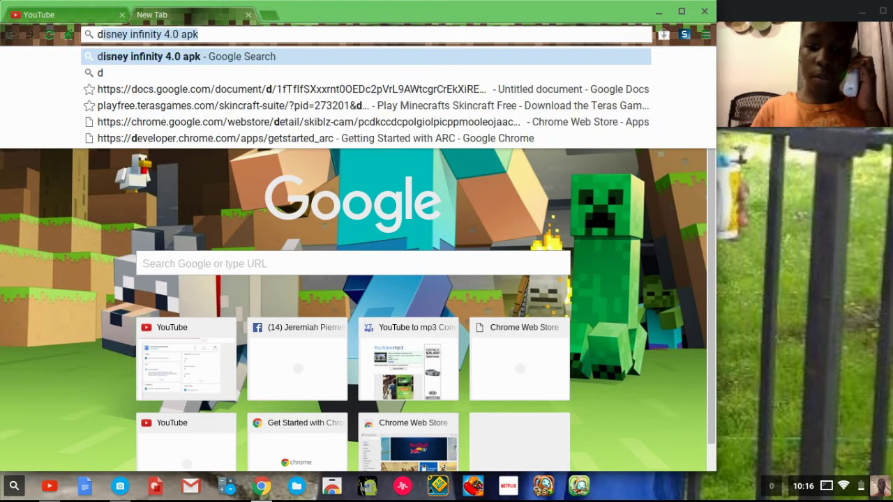
type("ragon")
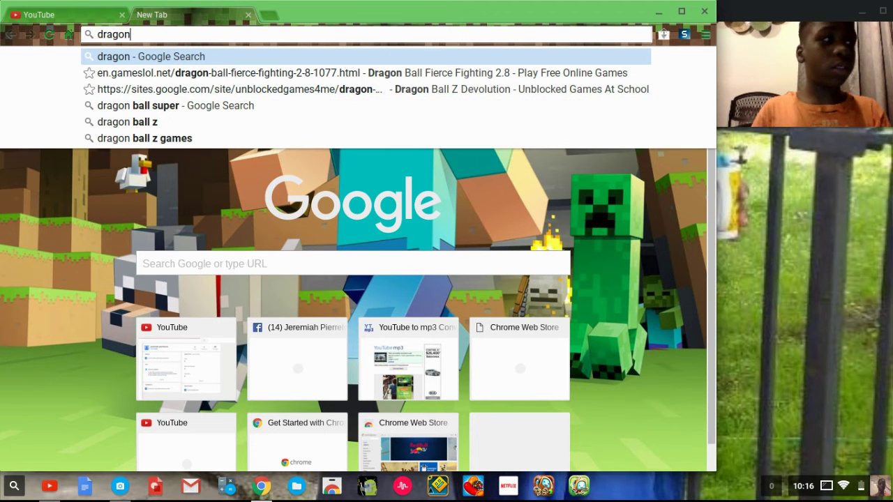
type(" bal")
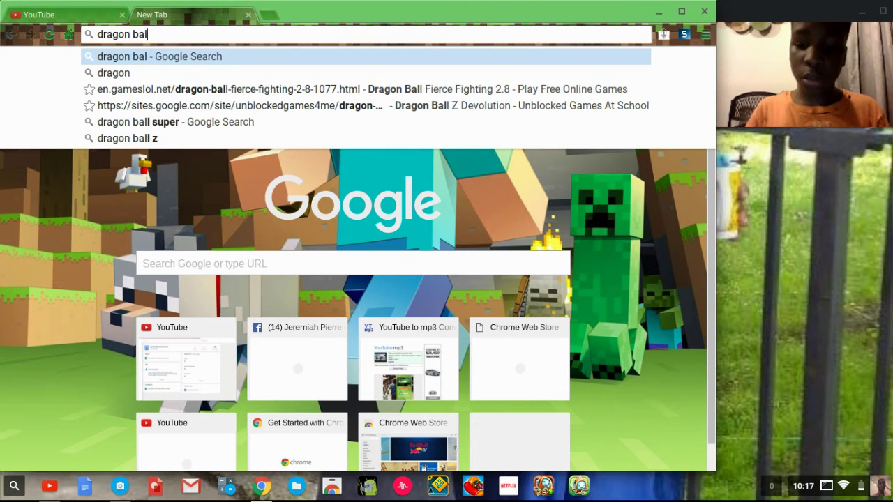
type("l zdo")
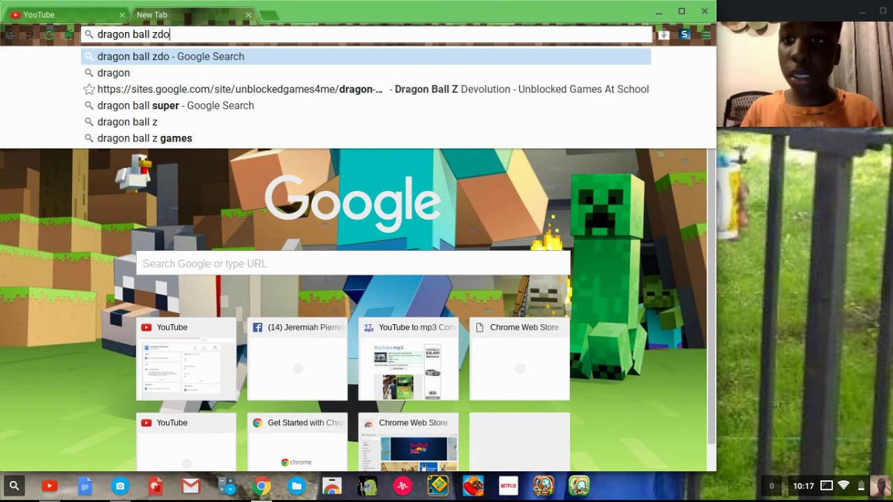
key("BackSpace")
key("BackSpace")
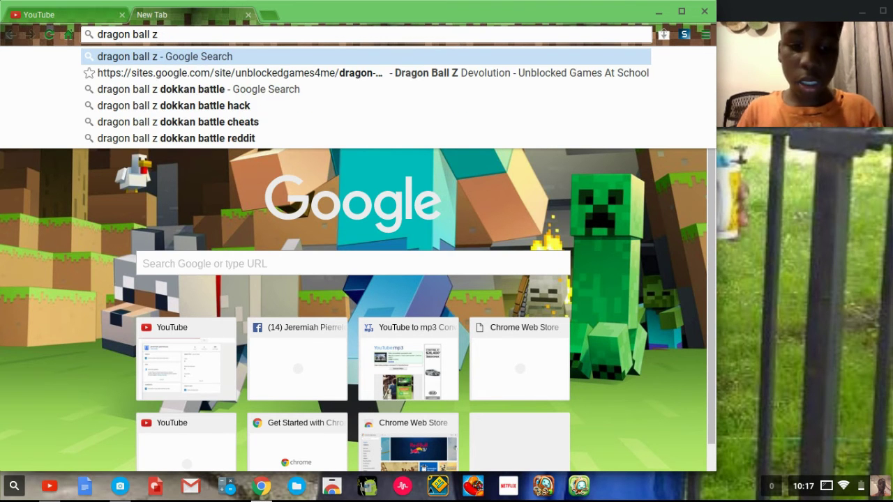
type("dok")
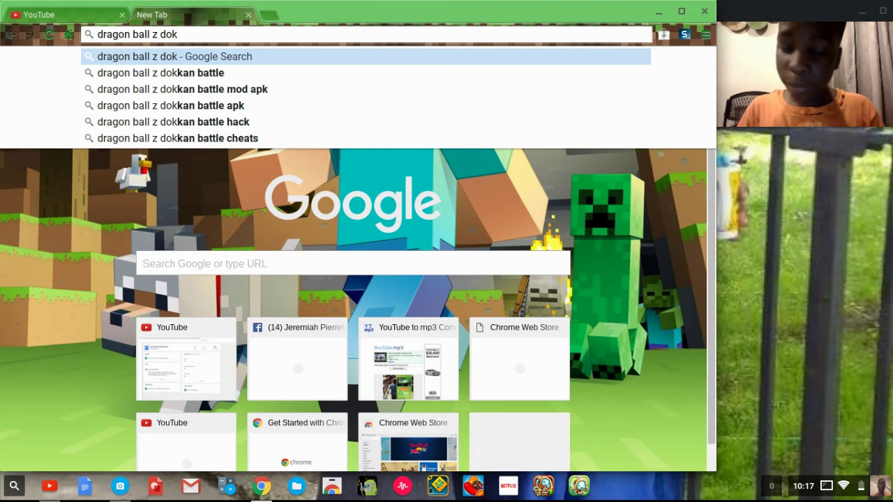
type("kan")
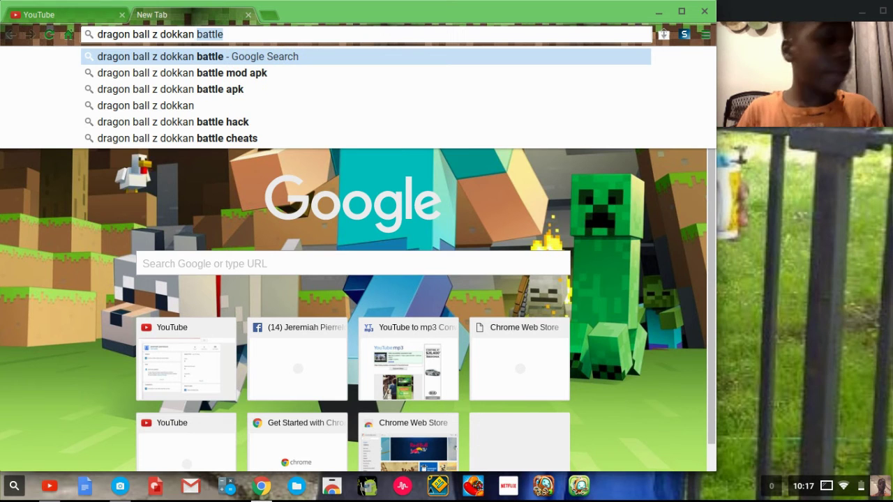
type(" ball")
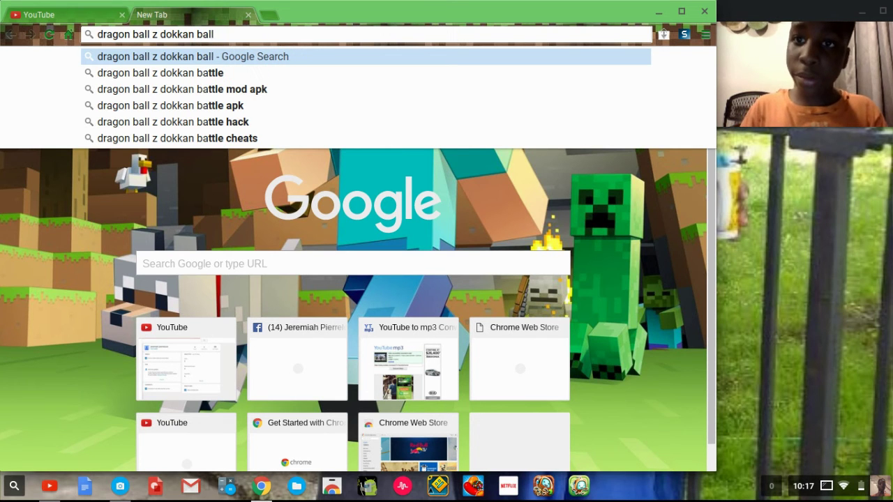
key("BackSpace")
key("BackSpace")
type("ttle ap")
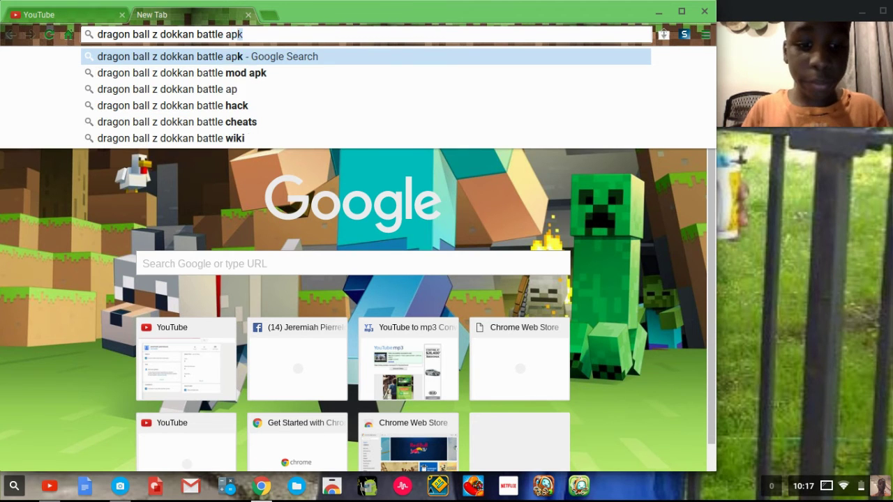
key("Return")
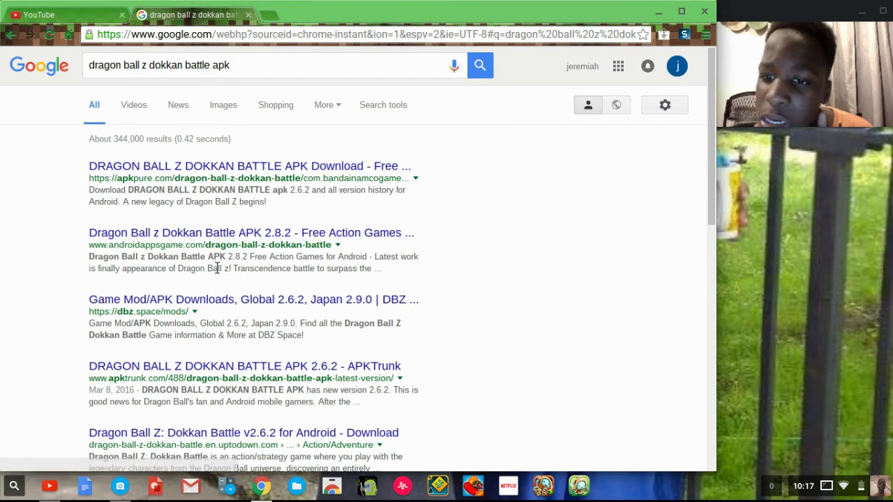
Step: Look through the search results and open the apkpure.com download page for DRAGON BALL Z DOKKAN BATTLE
scroll(217, 267, "down", 5)
scroll(217, 268, "down", 1)
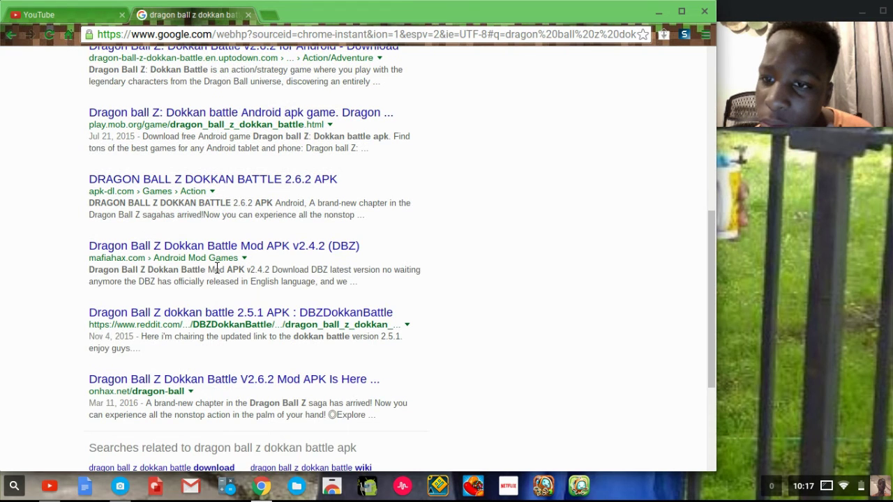
scroll(217, 268, "down", 3)
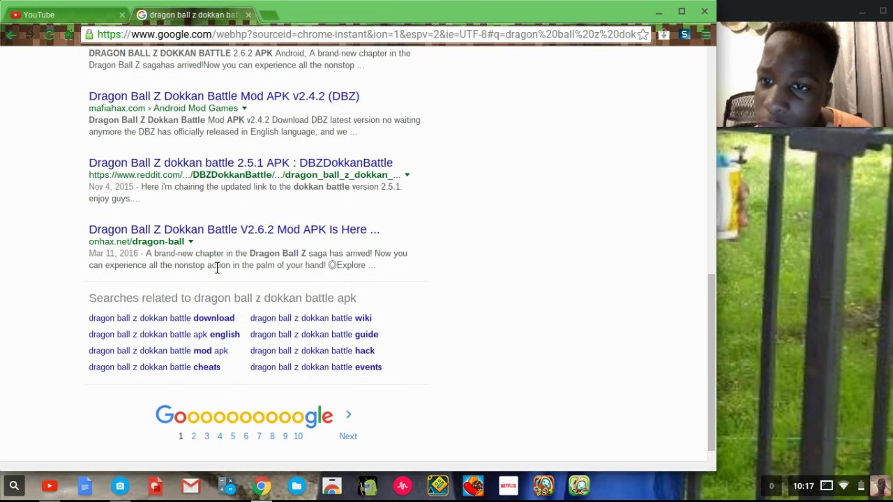
scroll(217, 268, "up", 9)
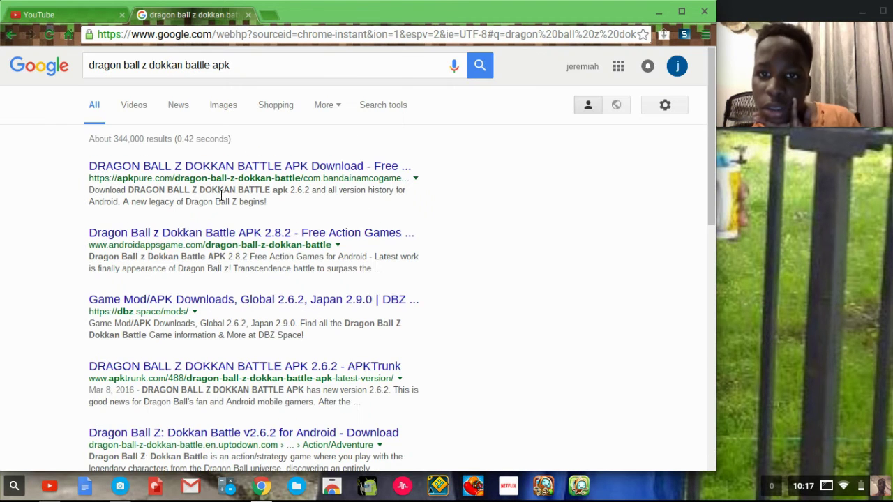
left_click(203, 171)
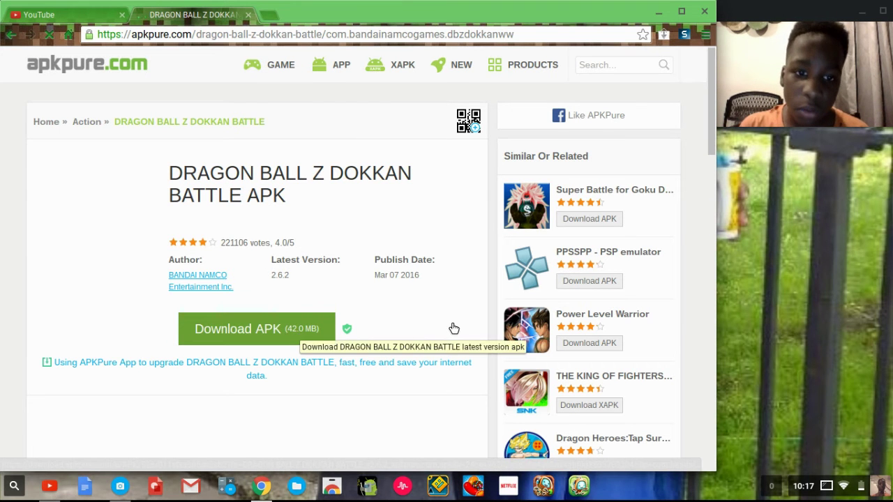
Step: Download the DRAGON BALL Z DOKKAN BATTLE APK and save it in Downloads as "DRAGON BALL Z DOKKAN BATTLE_v2.6.2_apkpure.com.apk"
scroll(454, 328, "down", 4)
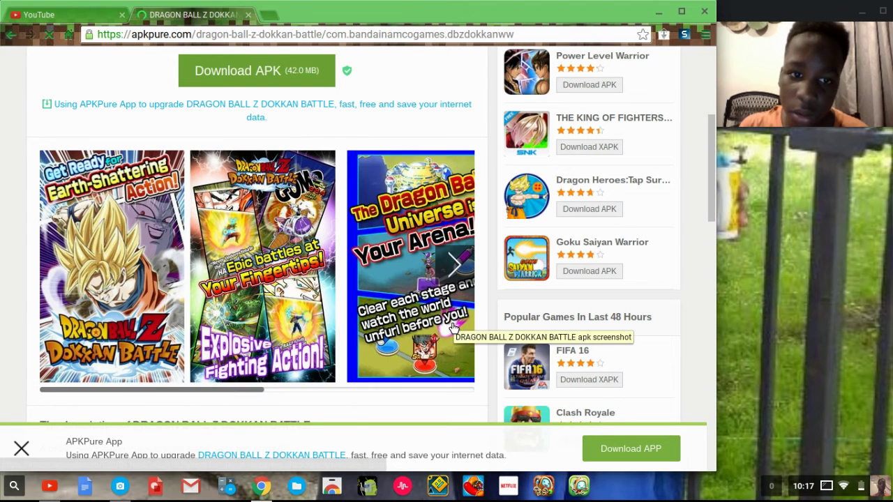
scroll(453, 311, "up", 1)
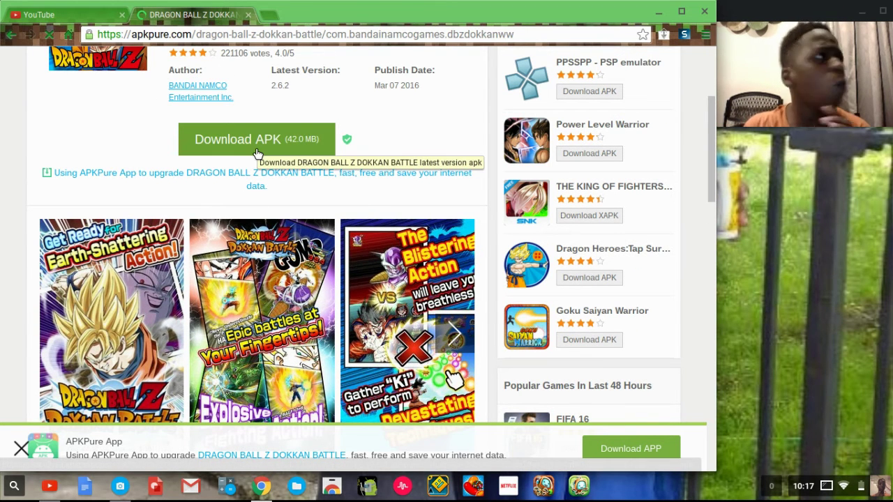
left_click(257, 153)
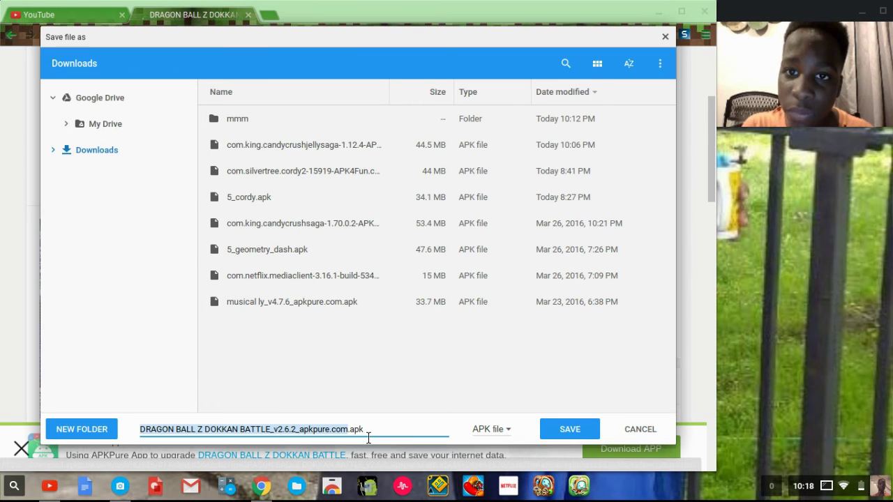
left_click(558, 431)
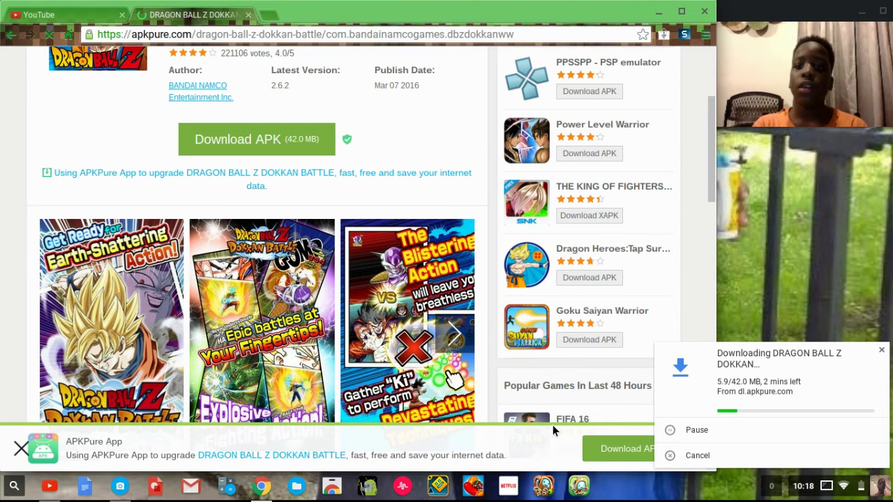
scroll(548, 274, "down", 6)
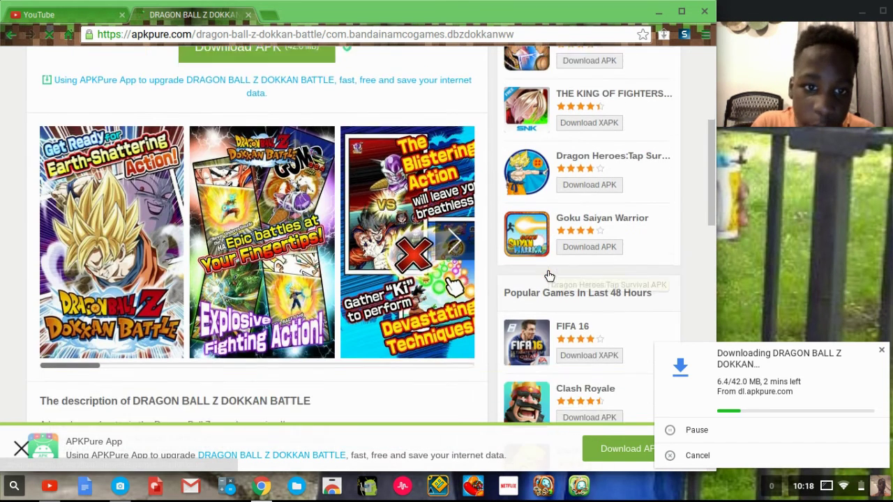
scroll(544, 270, "down", 3)
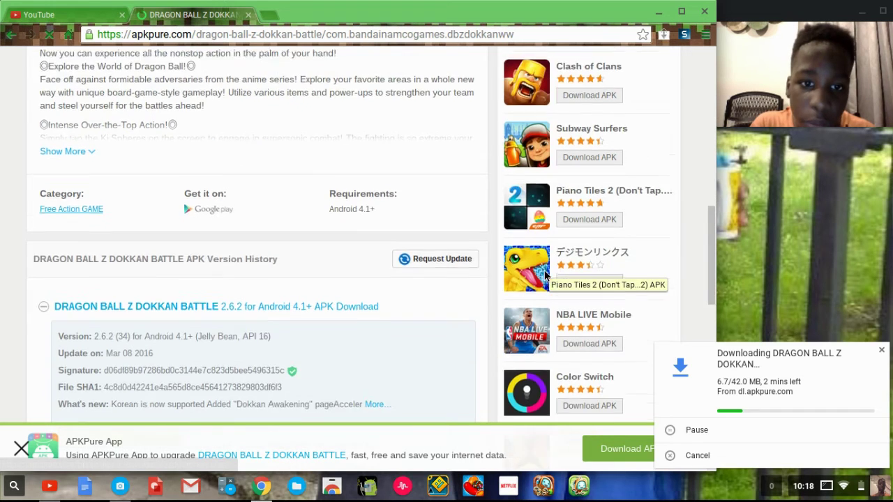
scroll(544, 276, "down", 4)
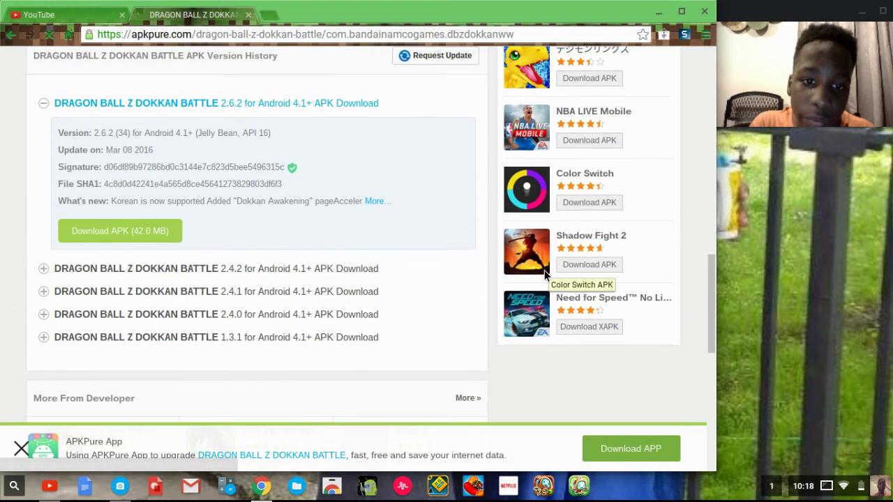
scroll(546, 276, "down", 1)
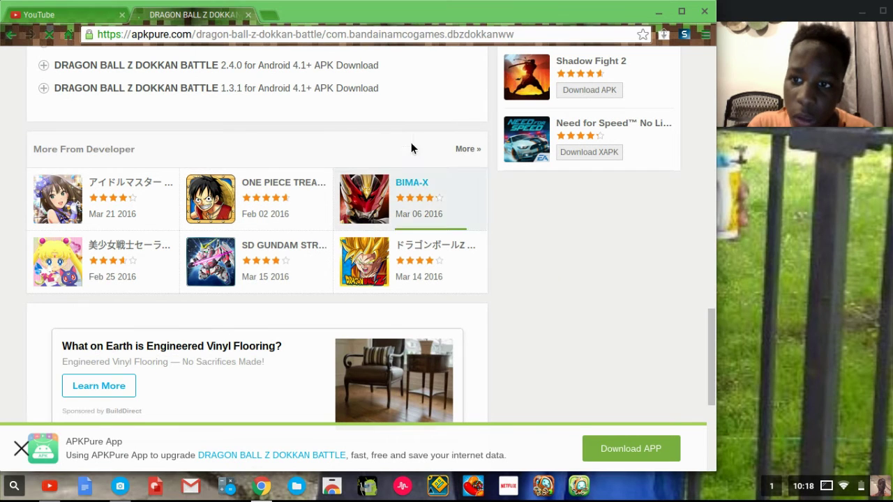
Step: Open a new browser tab and close the DRAGON BALL Z DOKKAN BATTLE download page
left_click(277, 15)
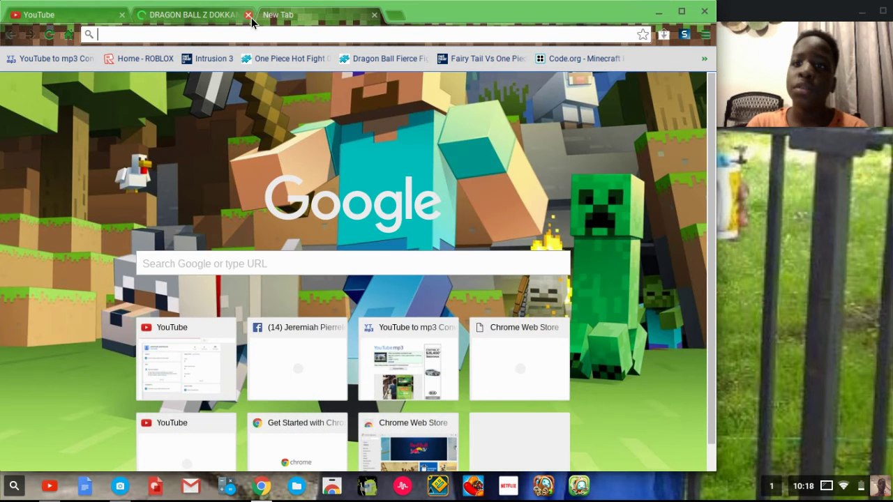
left_click(248, 15)
Step: Dismiss the finished Candy Crush Jelly Saga download from the notifications and close the notification list
left_click(770, 488)
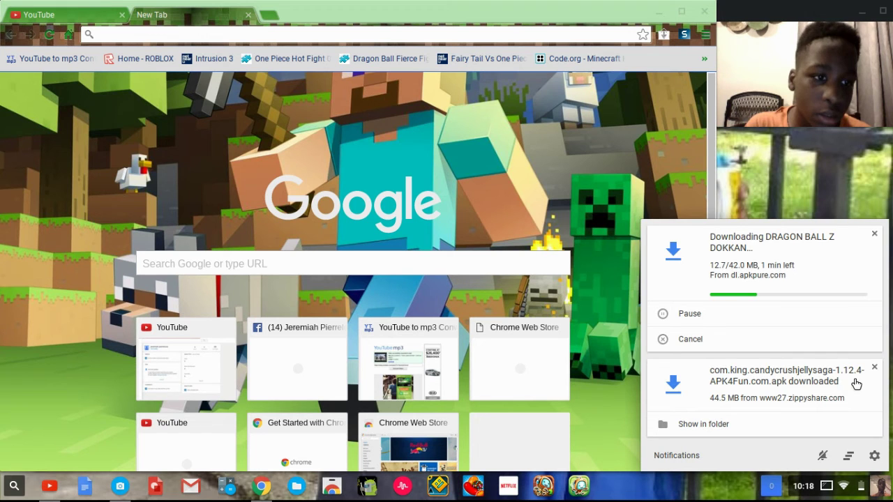
left_click(874, 368)
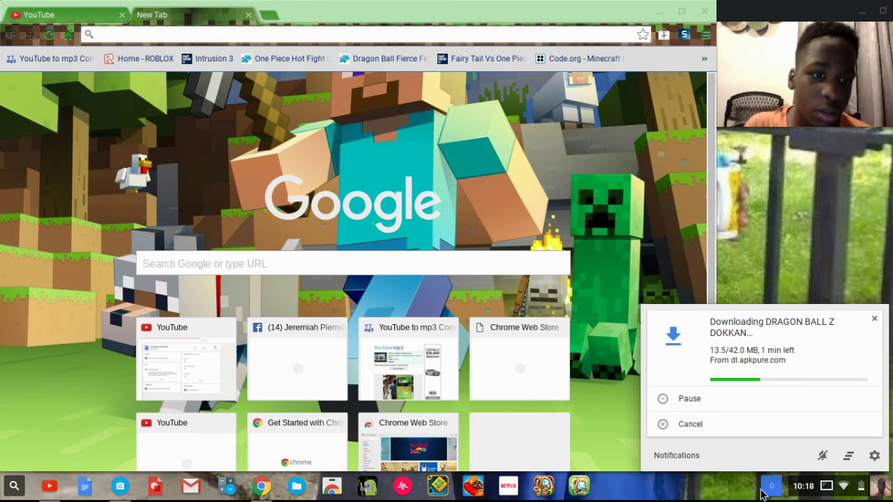
left_click(771, 488)
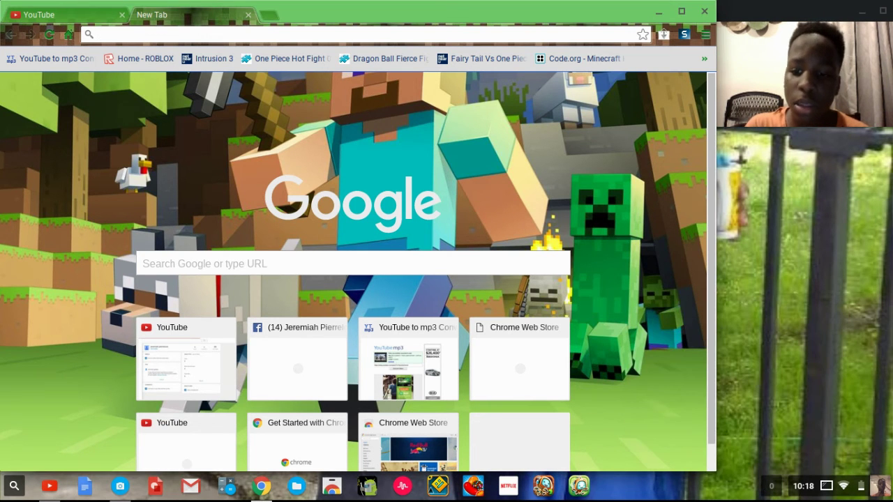
Step: Launch ARC Welder and add the DRAGON BALL Z DOKKAN BATTLE APK from the Downloads folder
left_click(370, 495)
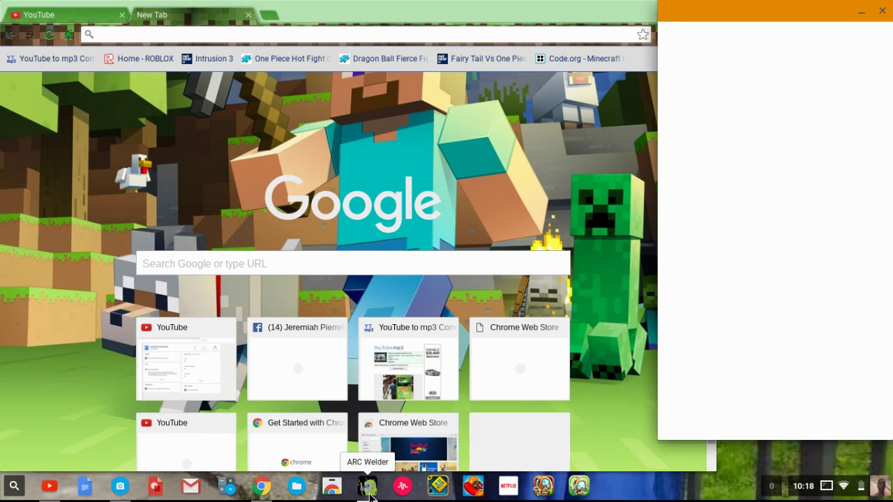
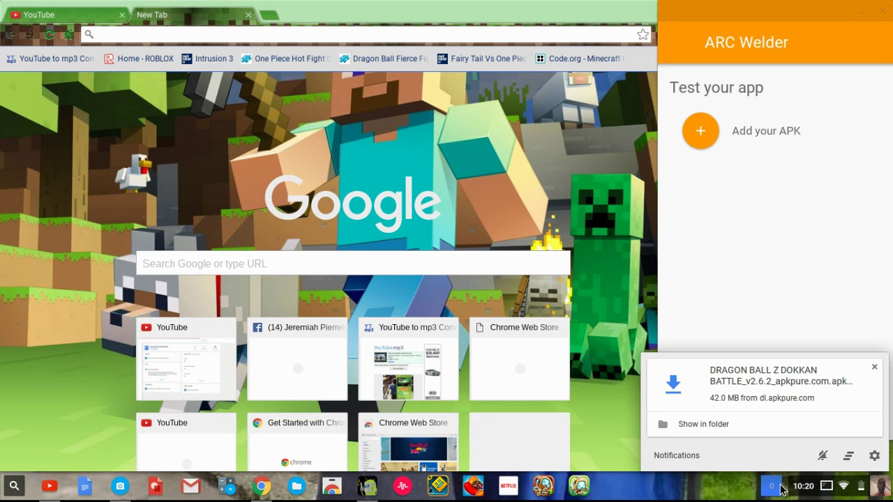
left_click(773, 242)
left_click(744, 141)
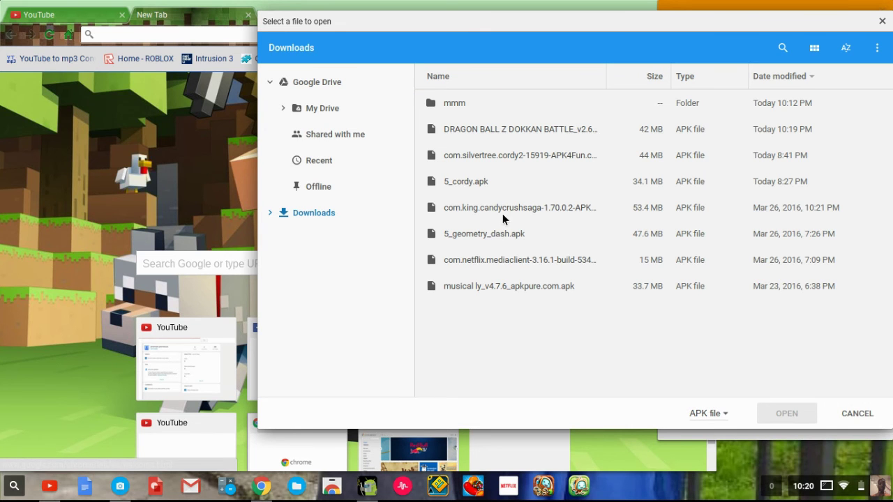
left_click(514, 126)
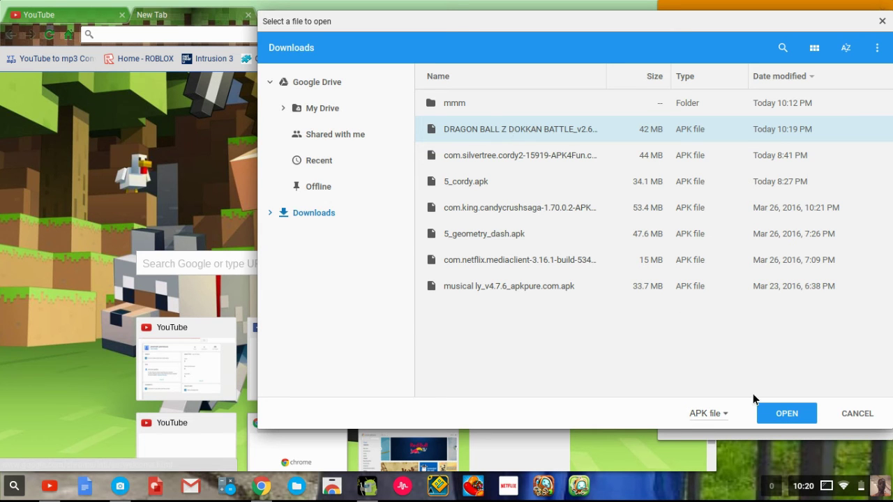
left_click(780, 416)
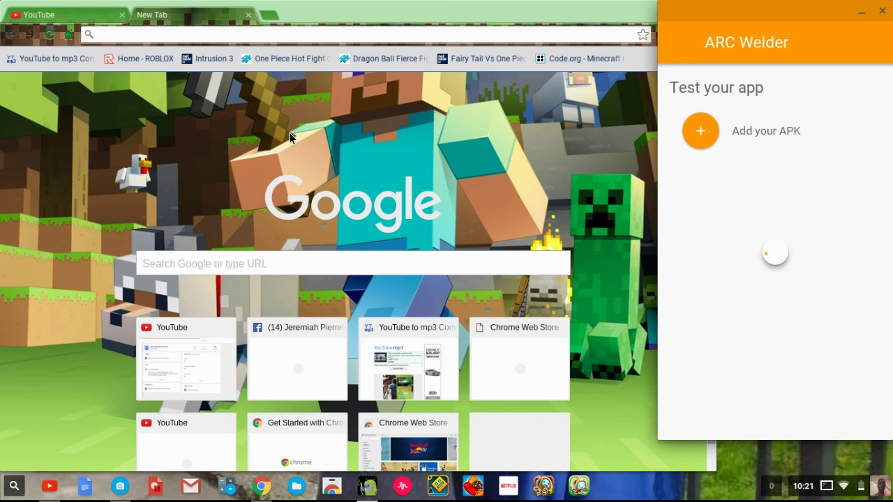
Step: Close the YouTube tab in the browser and return to the ARC Welder window
left_click(123, 16)
left_click(123, 15)
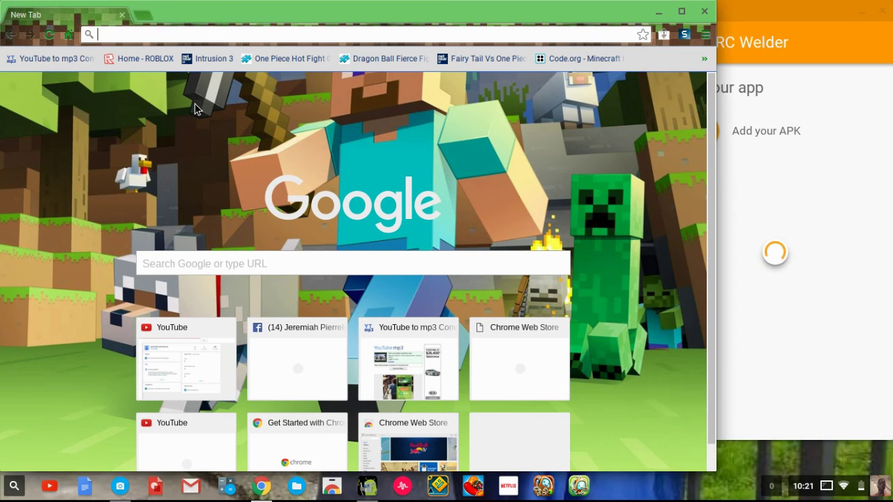
left_click(802, 85)
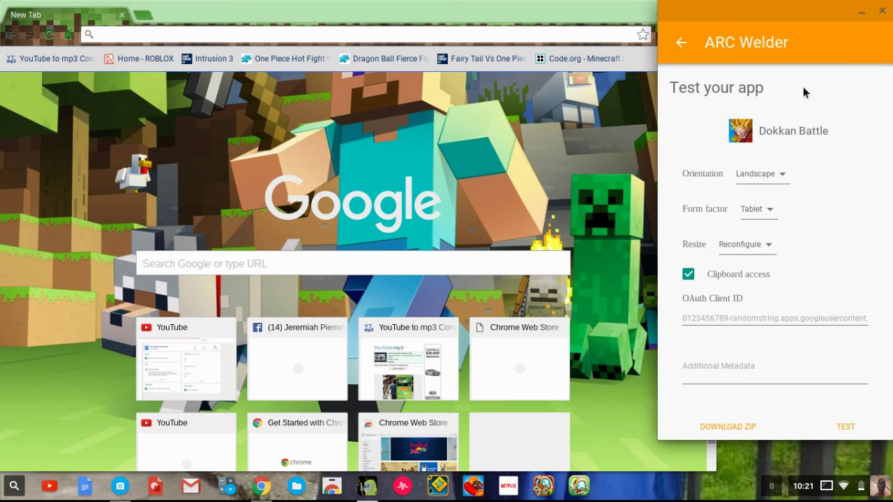
Step: Set the form factor of Dokkan Battle to Fullscreen and launch the app as a test
left_click(770, 209)
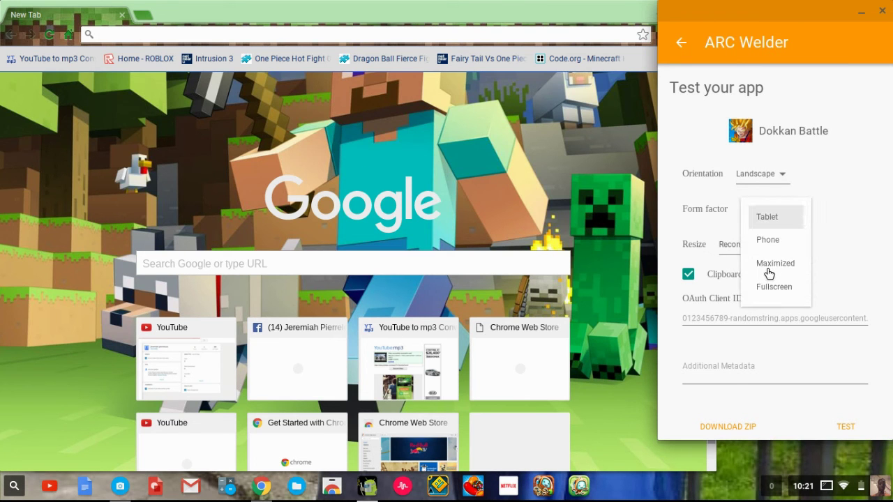
left_click(776, 286)
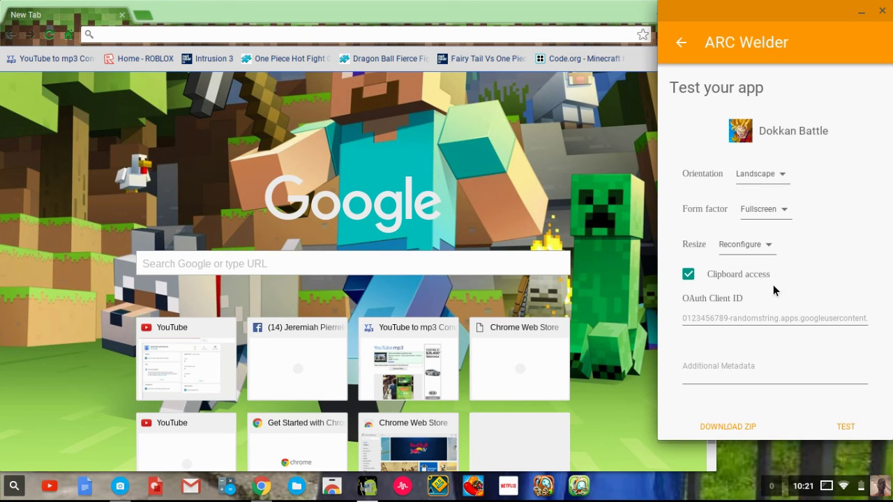
left_click(845, 424)
left_click(845, 427)
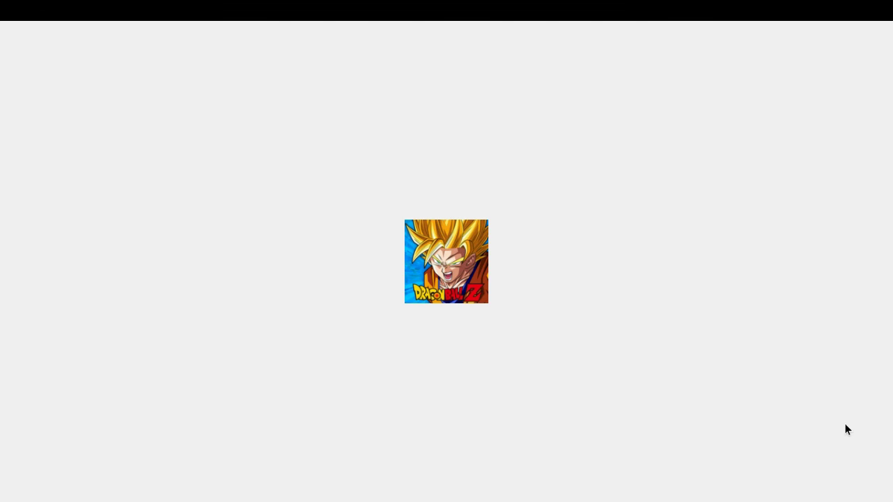